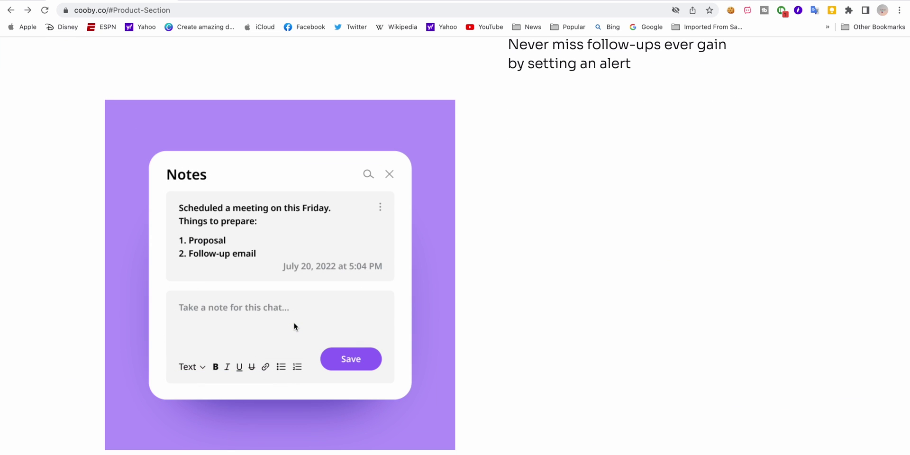
Step: Scroll through the feature sections on the cooby.co homepage
scroll(294, 327, down, 10)
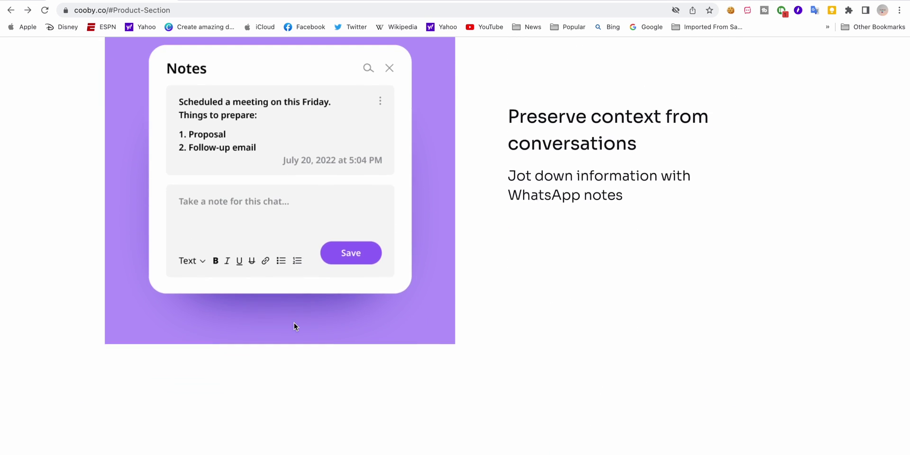
scroll(294, 327, down, 2)
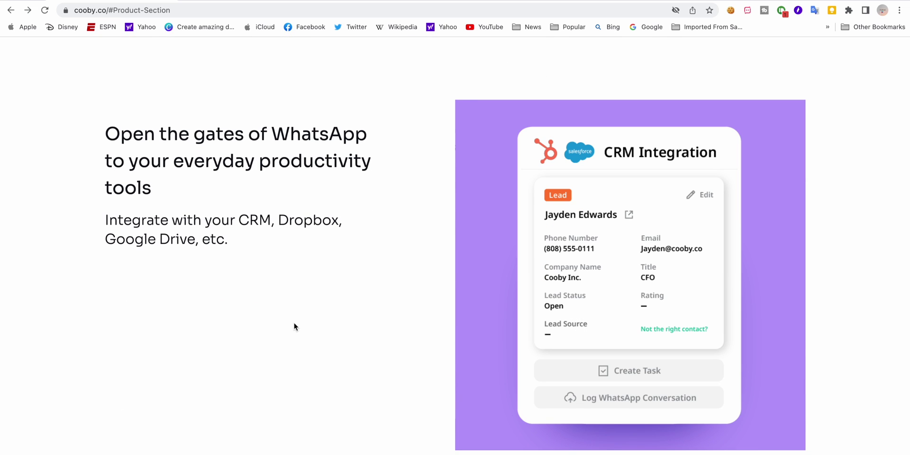
scroll(294, 327, down, 5)
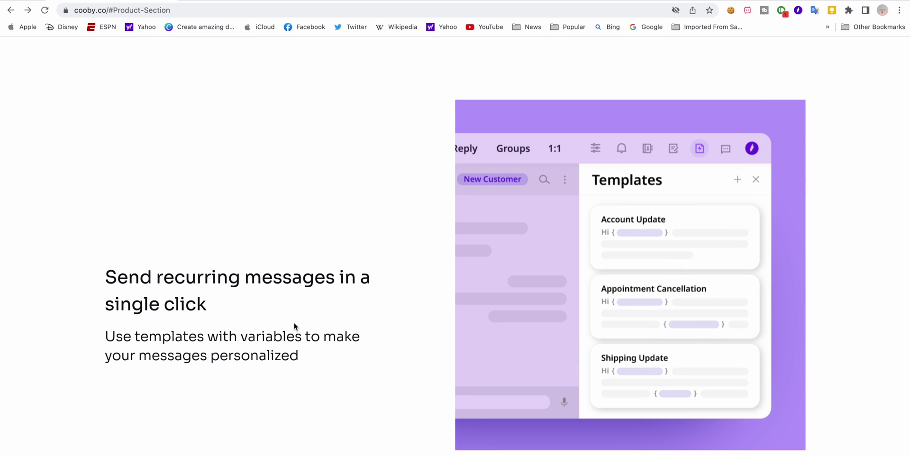
scroll(294, 326, down, 5)
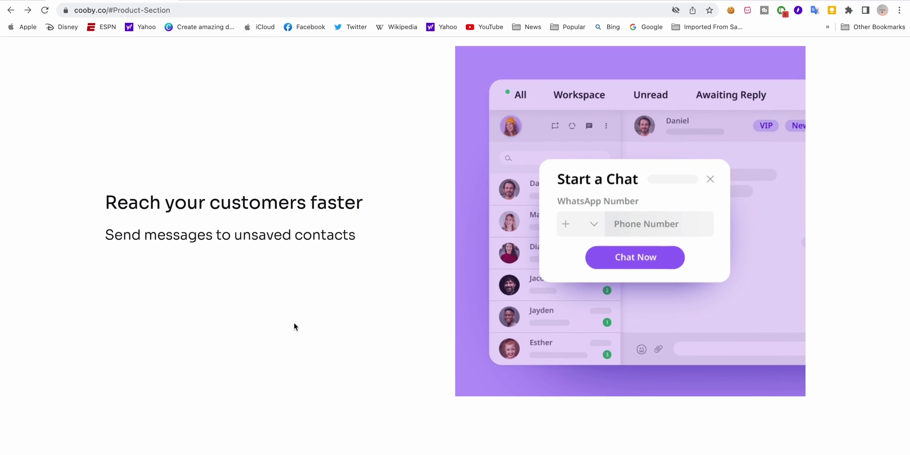
scroll(294, 327, down, 10)
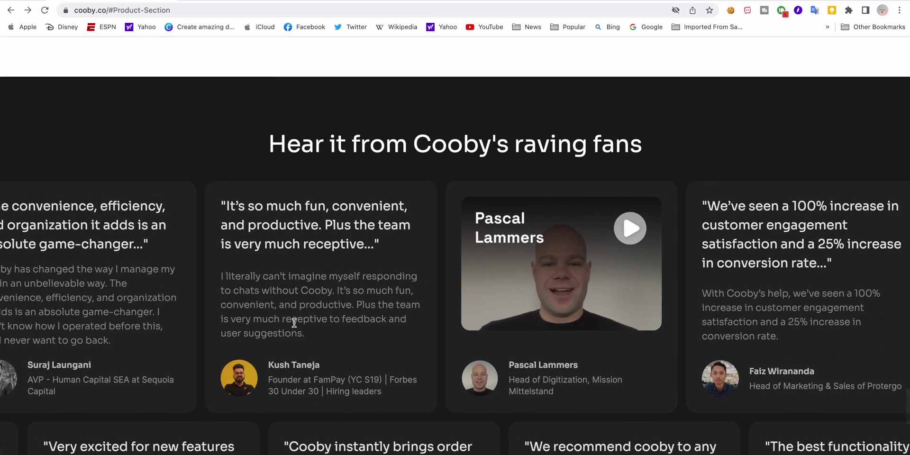
scroll(294, 325, down, 10)
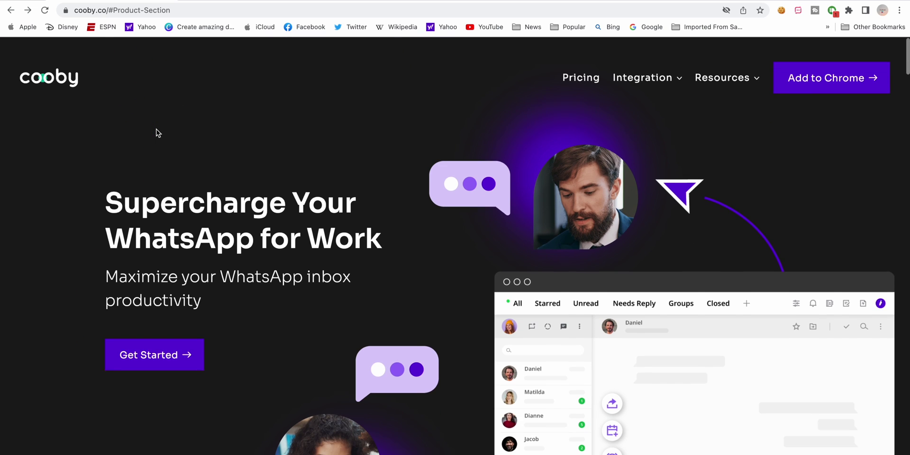
Step: Reload the cooby.co homepage and scroll down to the Add to Chrome free-trial offer
click(49, 13)
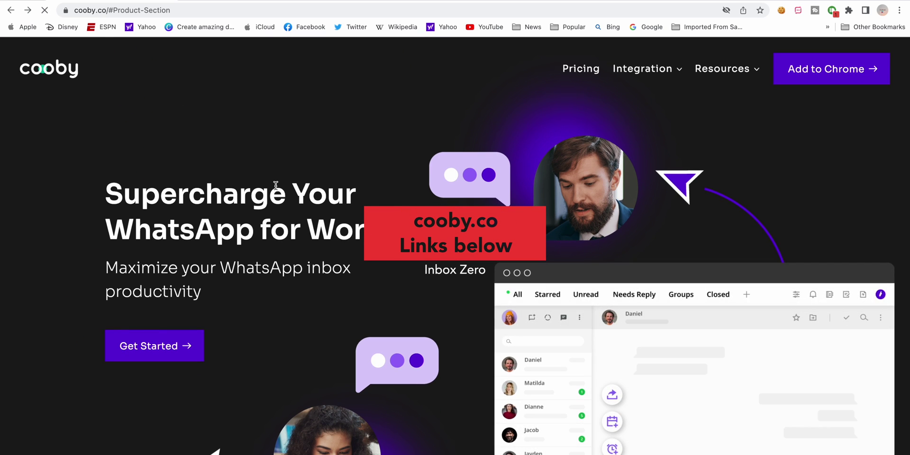
scroll(276, 185, down, 4)
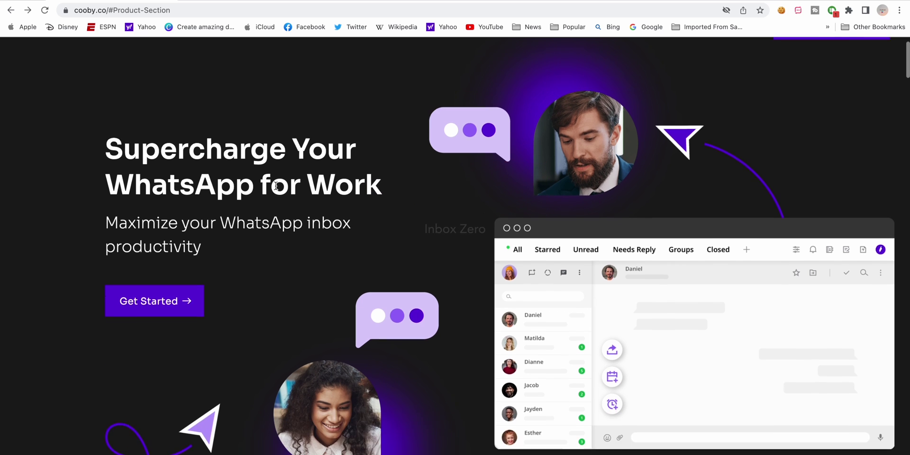
scroll(276, 186, down, 10)
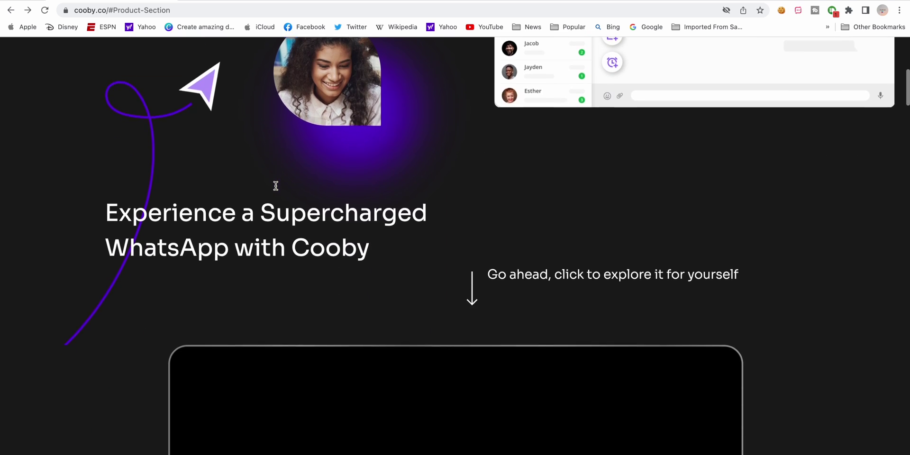
scroll(276, 185, down, 6)
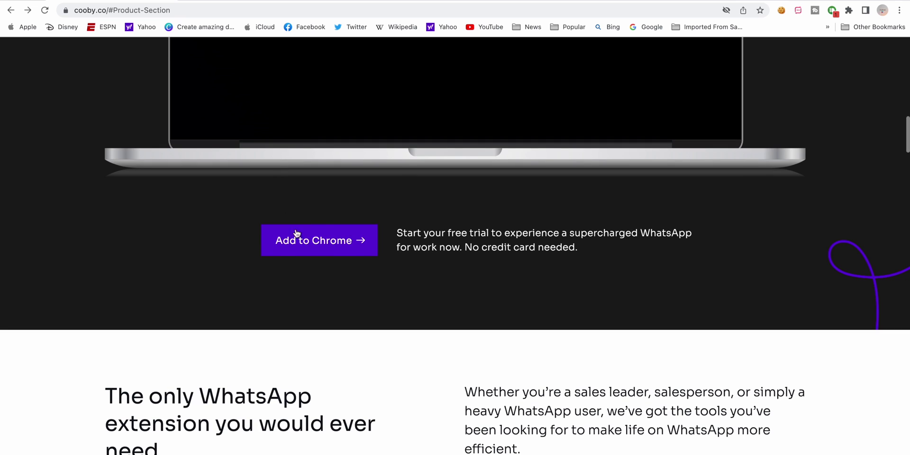
Step: Add the Cooby: Best WhatsApp Extension for Work to Chrome from its Web Store listing
click(317, 246)
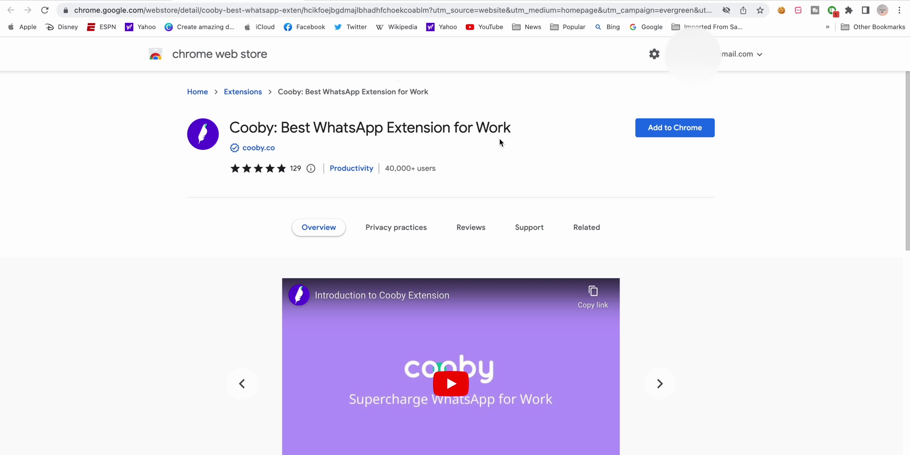
click(680, 128)
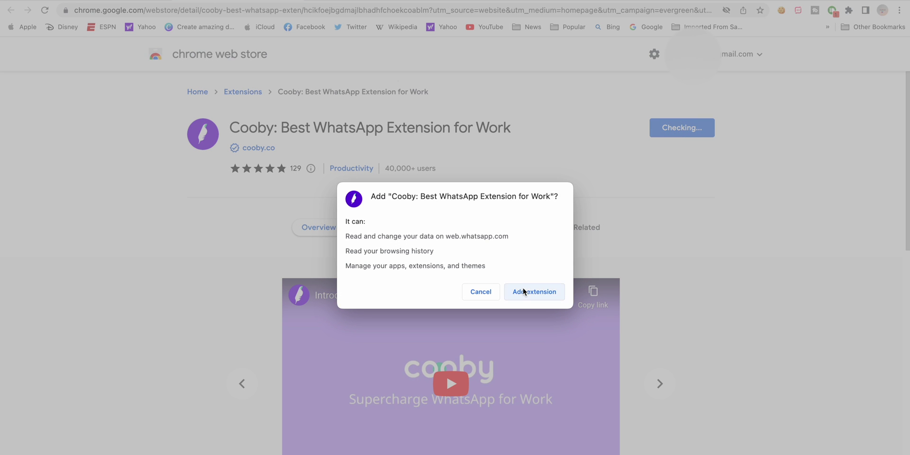
click(527, 293)
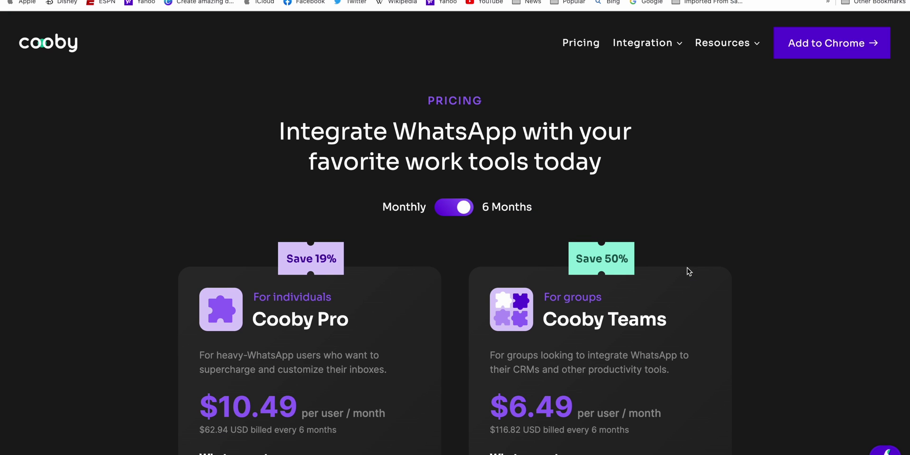
Step: Switch the Pricing plans to Monthly, showing Pro at $12.99 and Teams at $7.99
scroll(689, 271, down, 5)
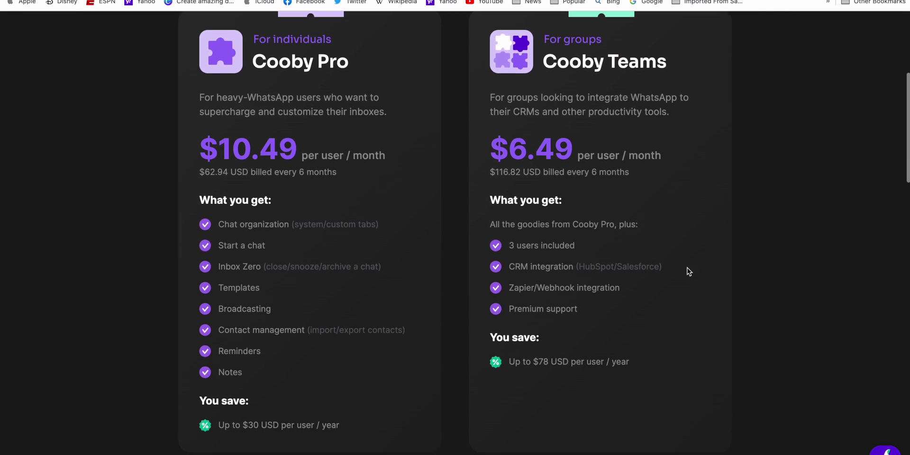
scroll(689, 271, down, 8)
scroll(687, 269, up, 14)
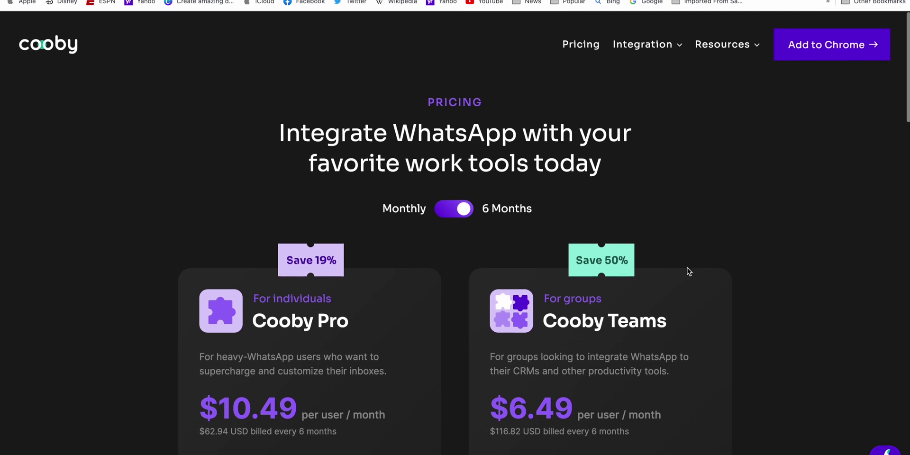
click(439, 211)
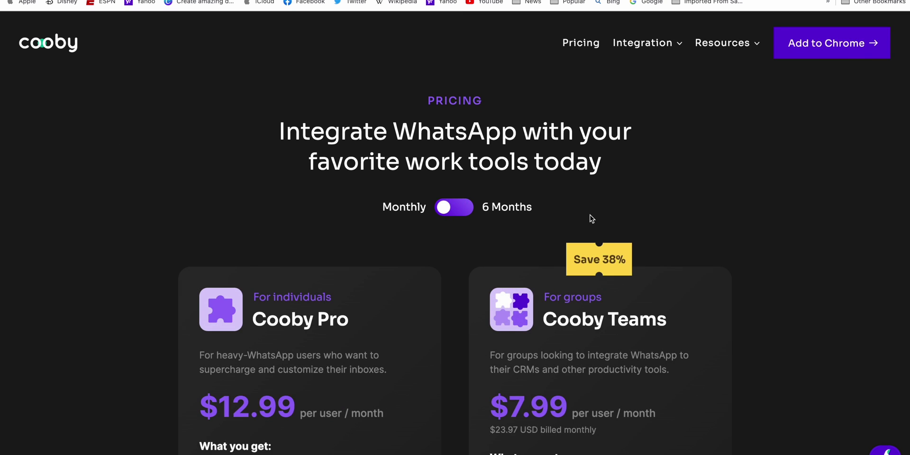
scroll(590, 216, down, 3)
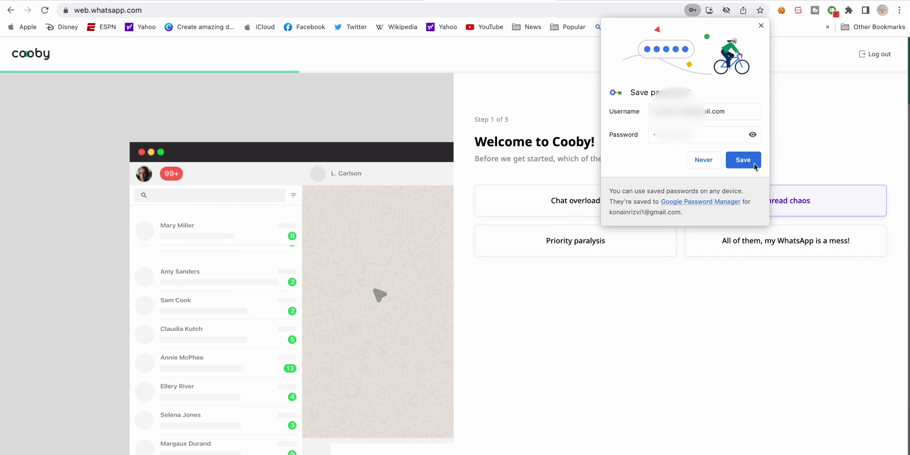
Step: Save the login password in Chrome and answer Step 1 with 'All of them, my WhatsApp is a mess!'
click(753, 163)
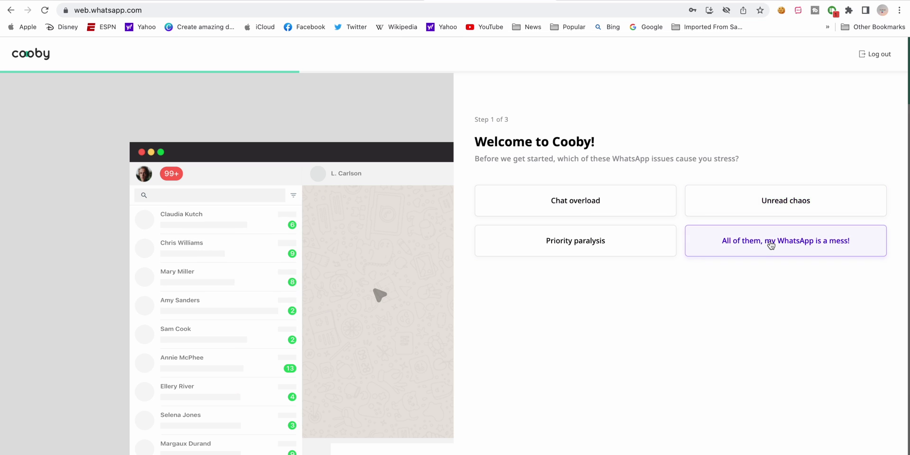
click(829, 245)
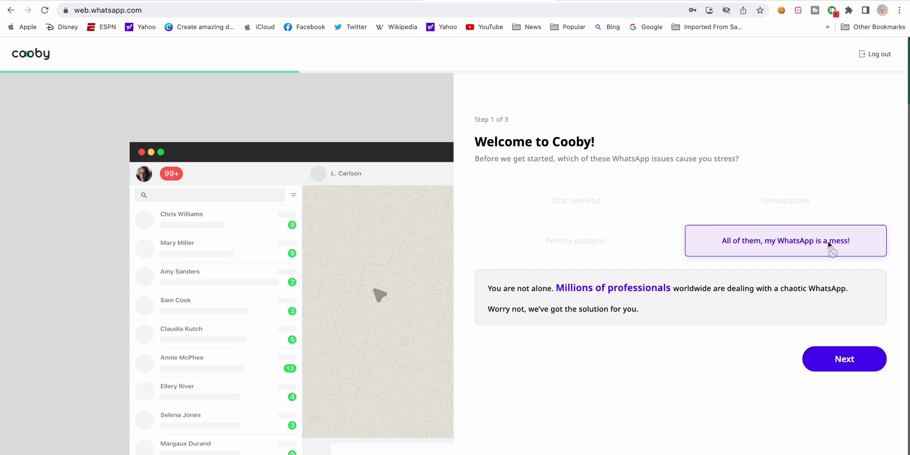
click(839, 367)
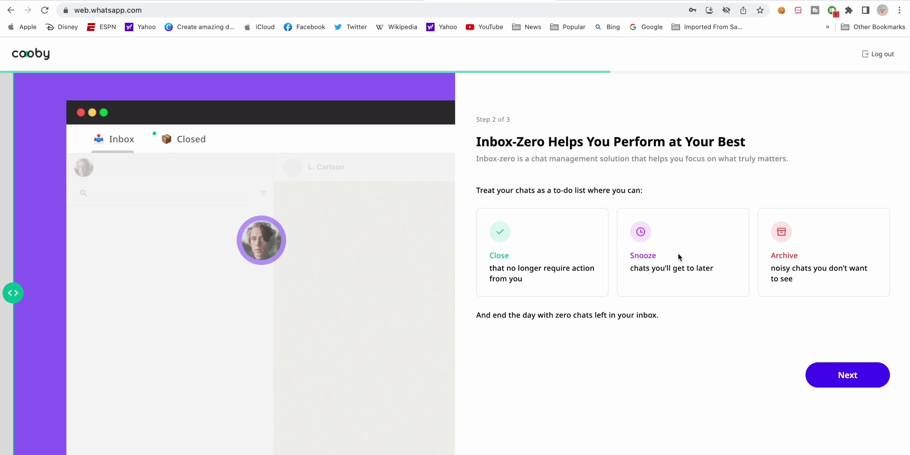
Step: Keep only the four default categories selected and confirm closing 806 chats, leaving 3 open
click(838, 374)
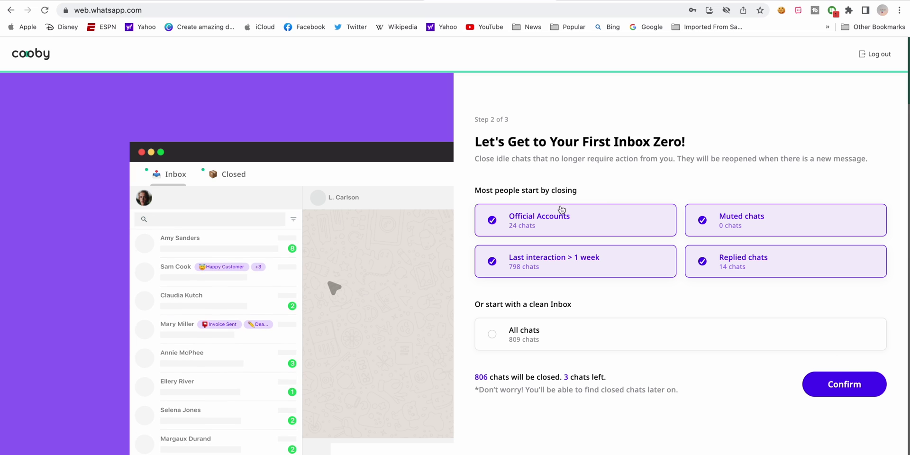
click(544, 336)
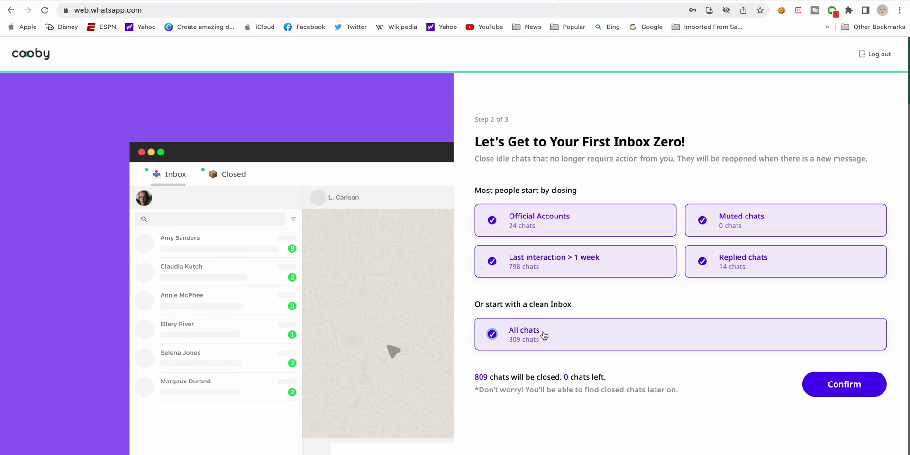
click(544, 336)
click(850, 383)
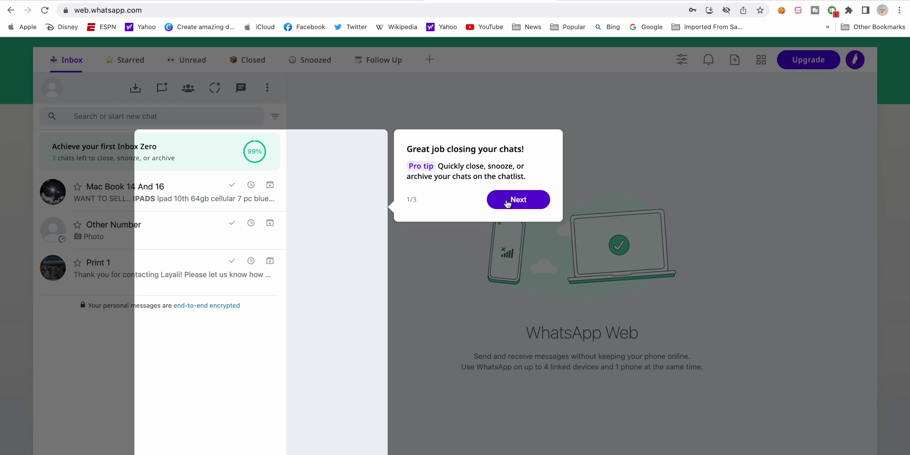
Step: Advance the feature tour past the CRM integration tip and end the tutorial
click(507, 204)
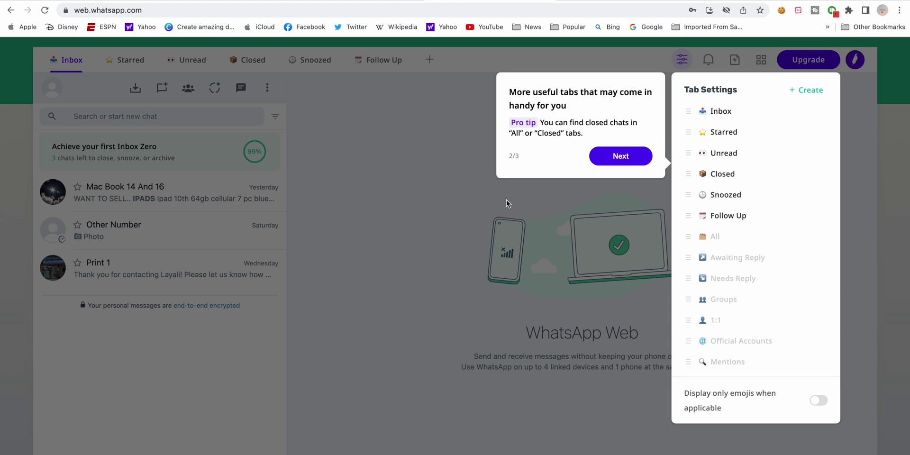
click(624, 155)
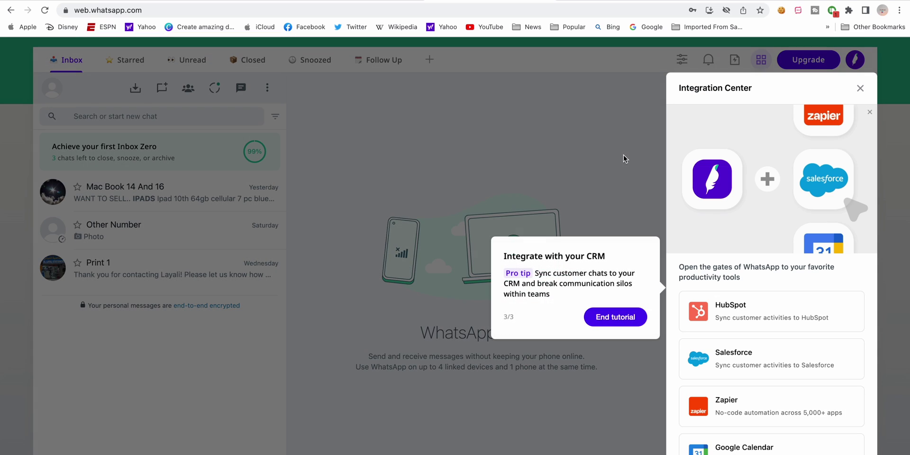
click(622, 321)
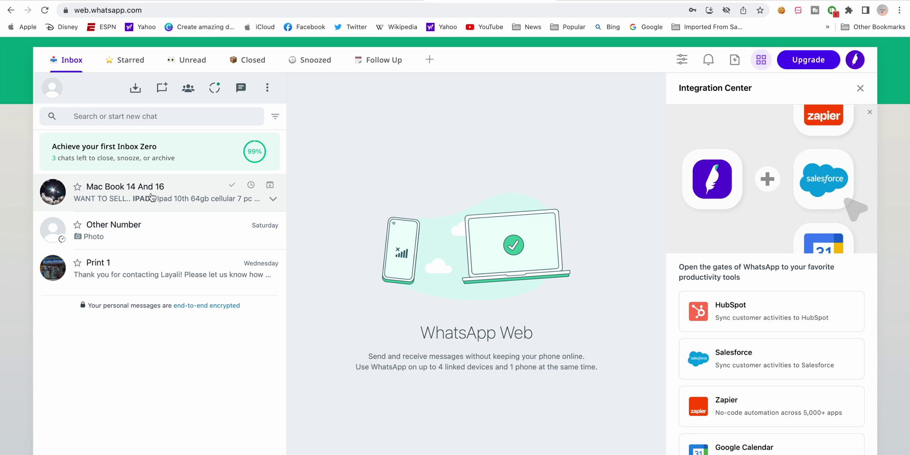
Step: Look through the Starred, Unread, Closed, Snoozed and Follow Up tabs, then return to Inbox
click(129, 66)
click(199, 61)
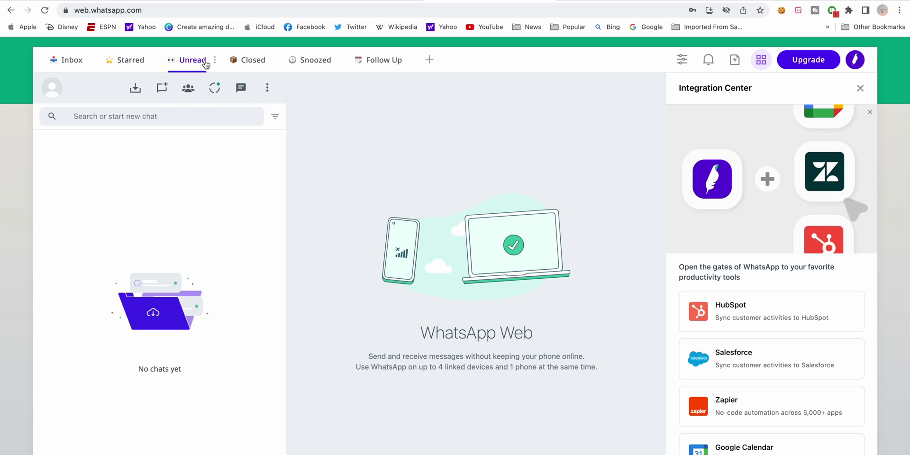
click(258, 61)
click(313, 61)
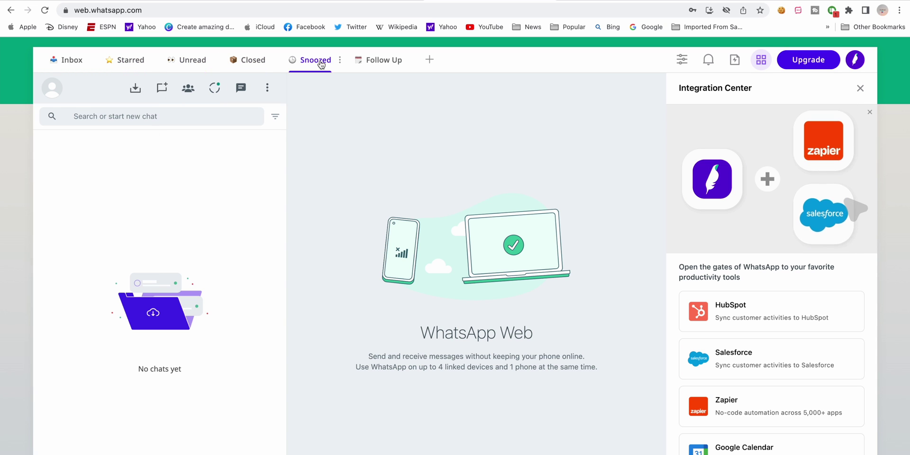
click(377, 61)
click(128, 61)
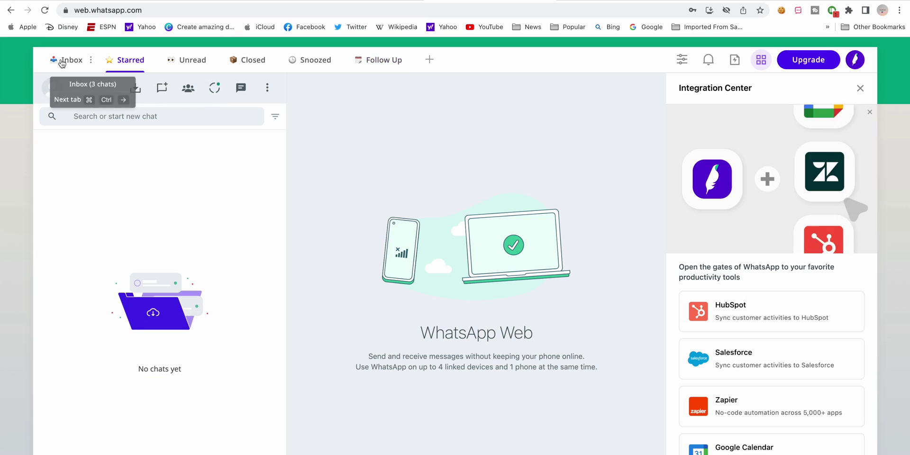
click(69, 61)
Step: Snooze Cooby, Inc for 3 hours, archive Mac Book 14 And 16, and close the remaining chats
click(233, 161)
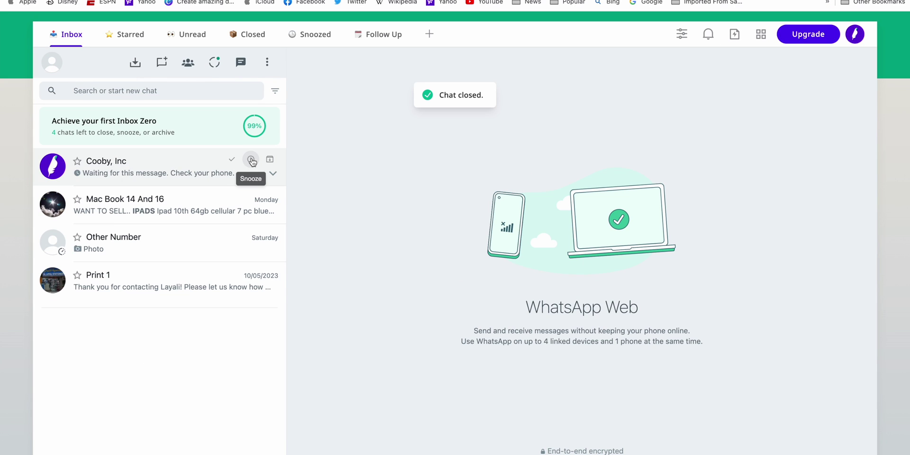
click(251, 160)
click(292, 184)
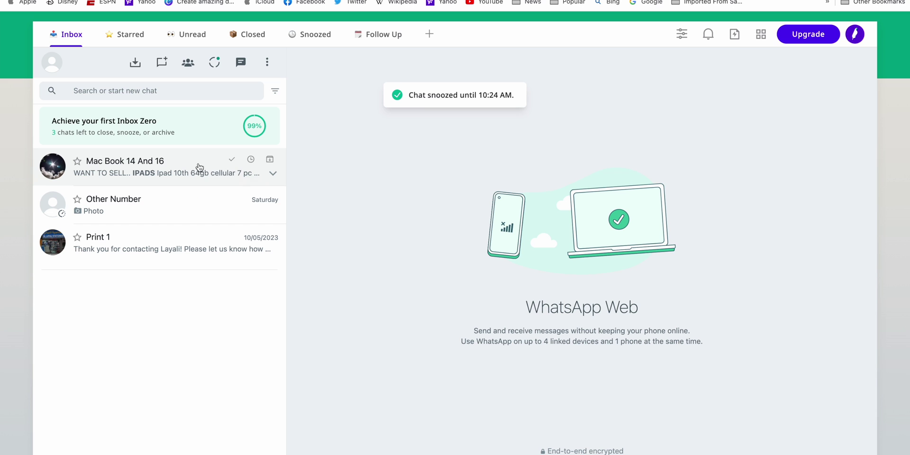
click(270, 160)
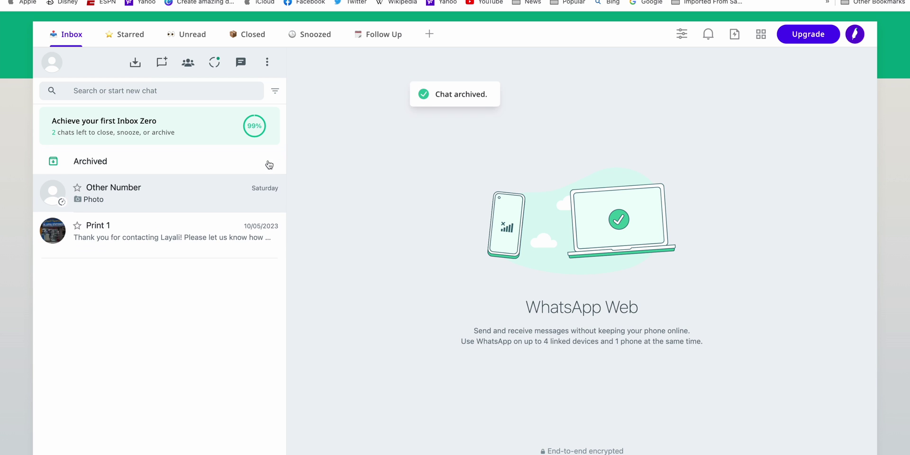
click(232, 235)
click(230, 187)
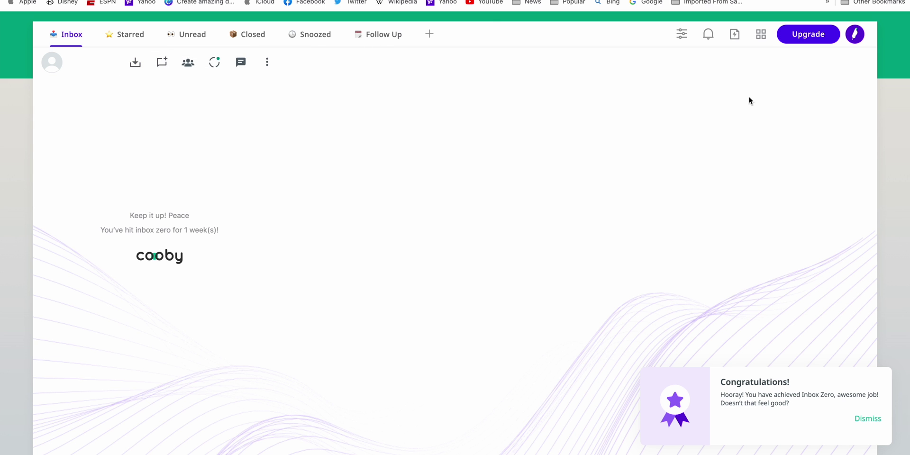
Step: Try the phone-number new-chat option, then bring up the import of WhatsApp numbers from the sample CSV
click(162, 63)
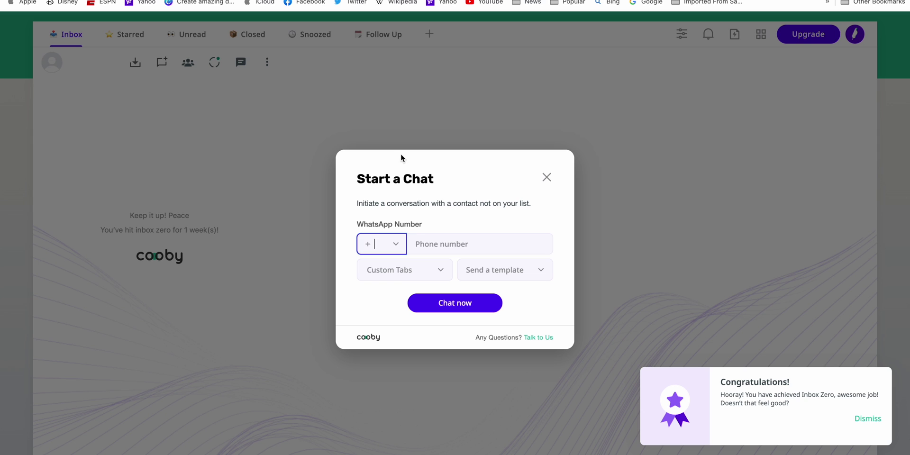
click(447, 243)
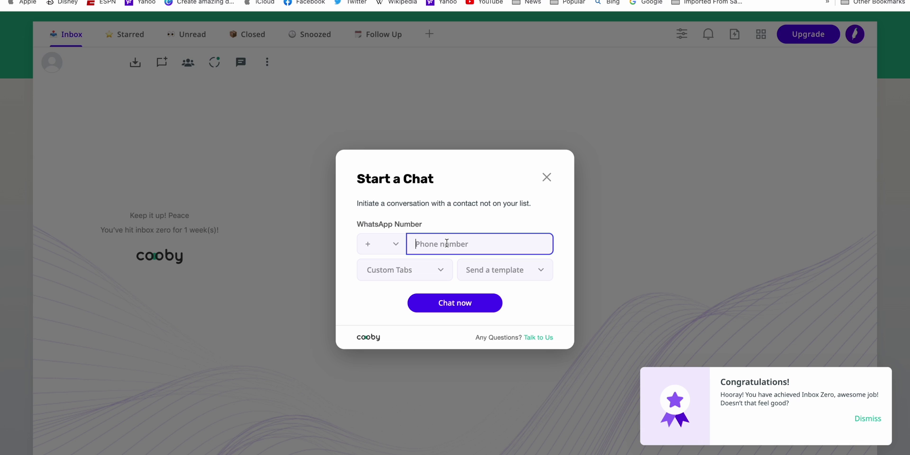
key(Escape)
click(135, 64)
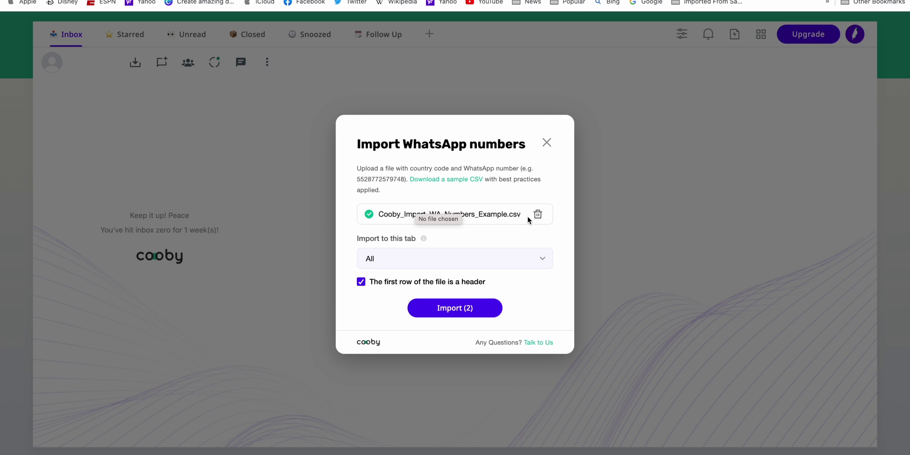
click(341, 35)
Step: Start a Broadcast template from Follow Up, then browse the HubSpot, Salesforce, Zapier and Google Calendar integrations
click(357, 79)
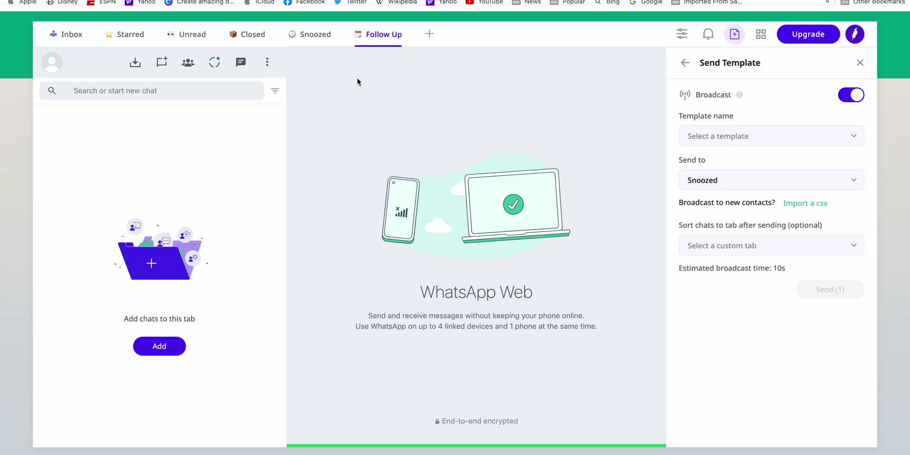
click(744, 137)
click(761, 34)
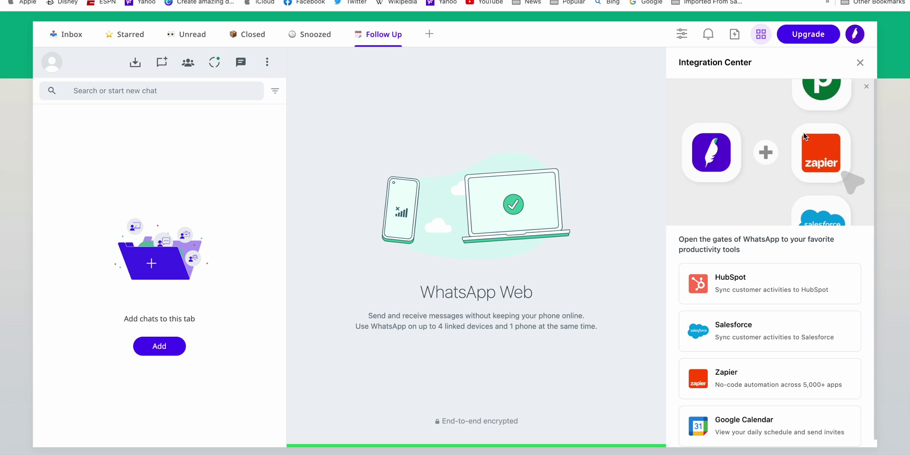
scroll(758, 297, down, 1)
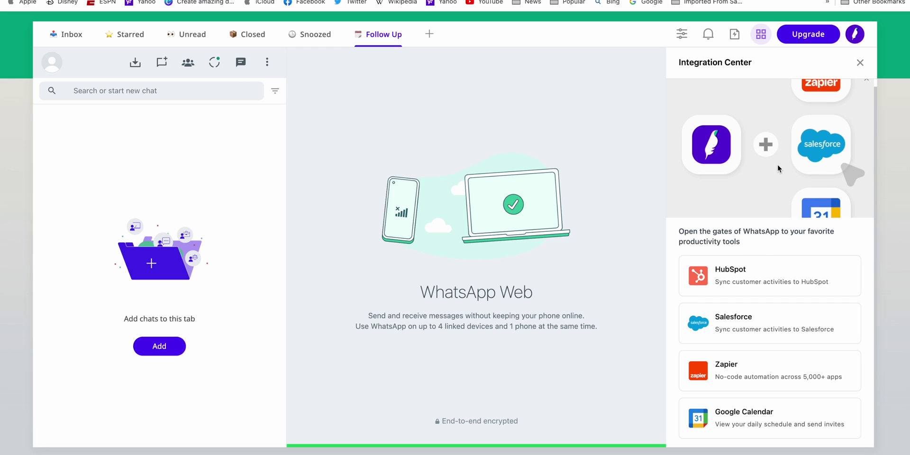
scroll(777, 164, up, 1)
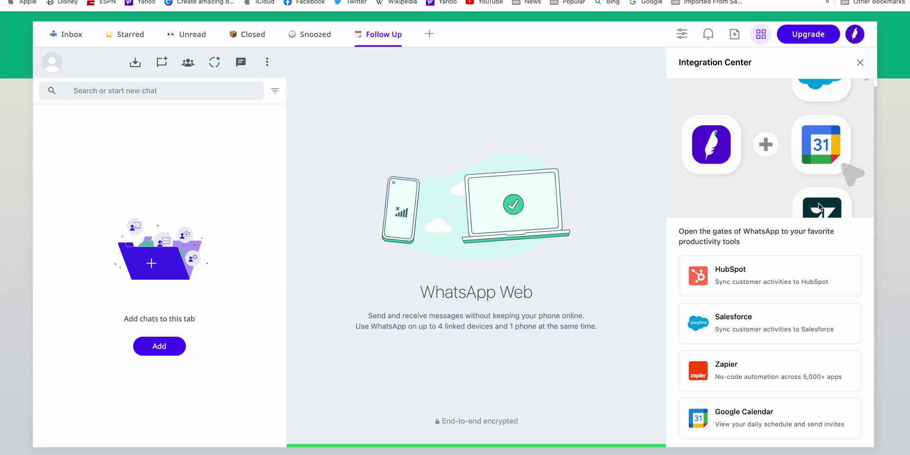
scroll(294, 323, down, 1)
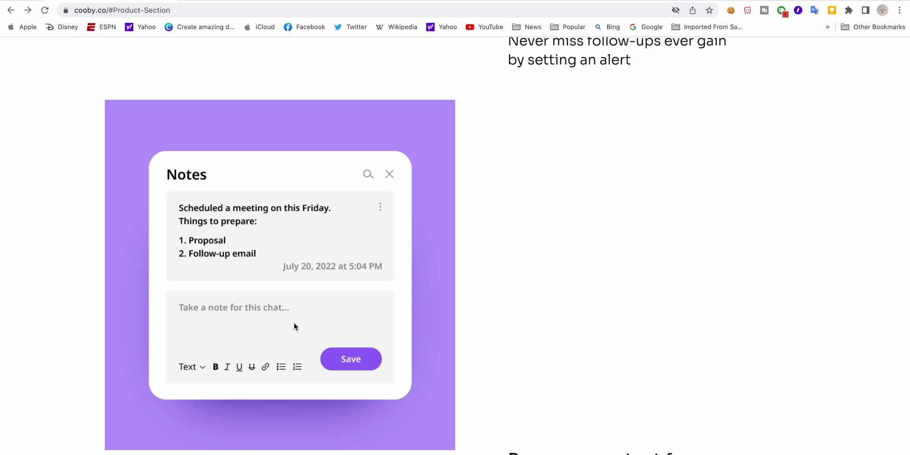
Step: Scroll past the notes, CRM, templates, testimonials and SOC 2 privacy sections to the free-trial banner
scroll(294, 327, down, 8)
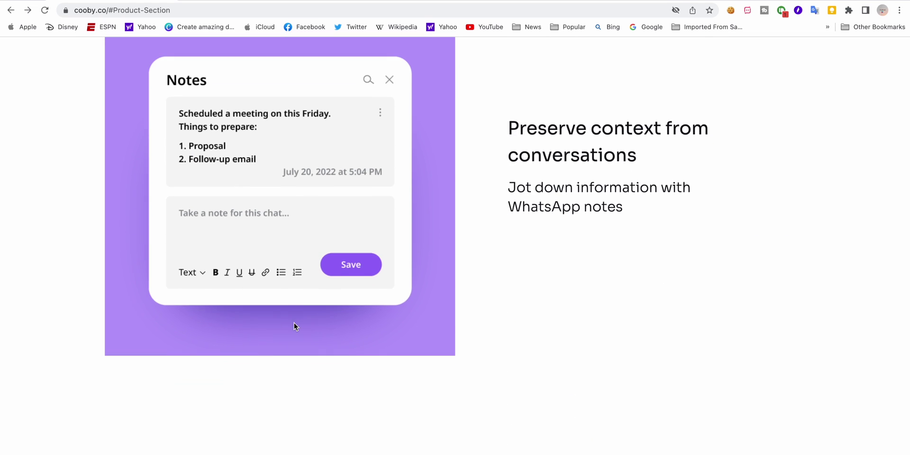
scroll(294, 327, down, 7)
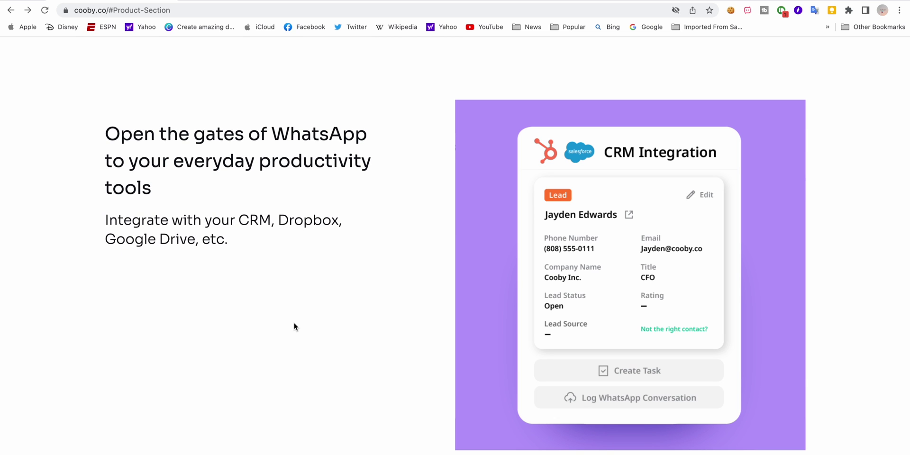
scroll(294, 327, down, 6)
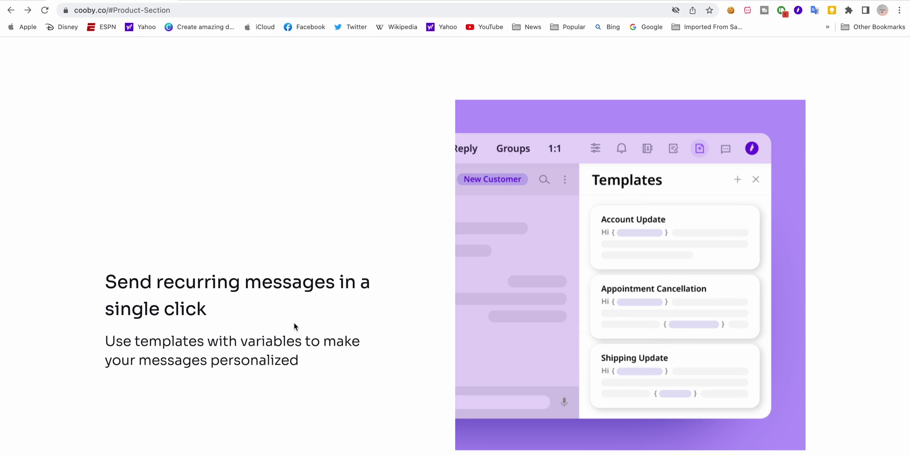
scroll(294, 326, down, 5)
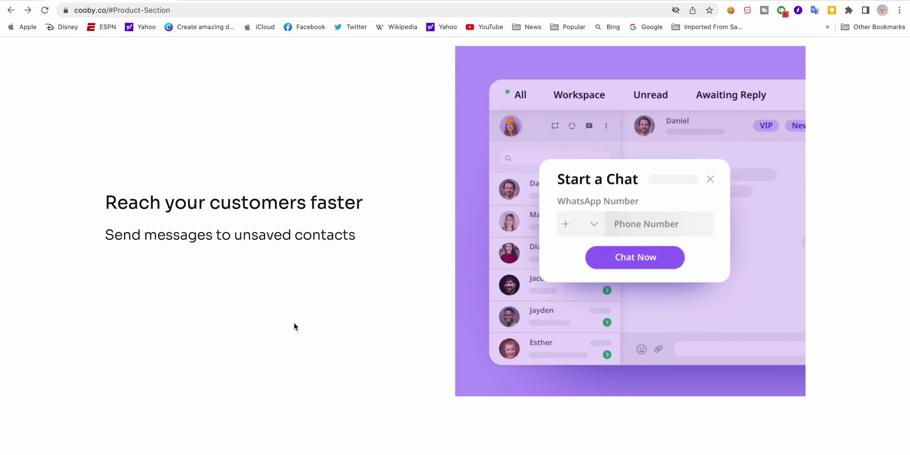
scroll(294, 323, down, 5)
scroll(294, 323, down, 5)
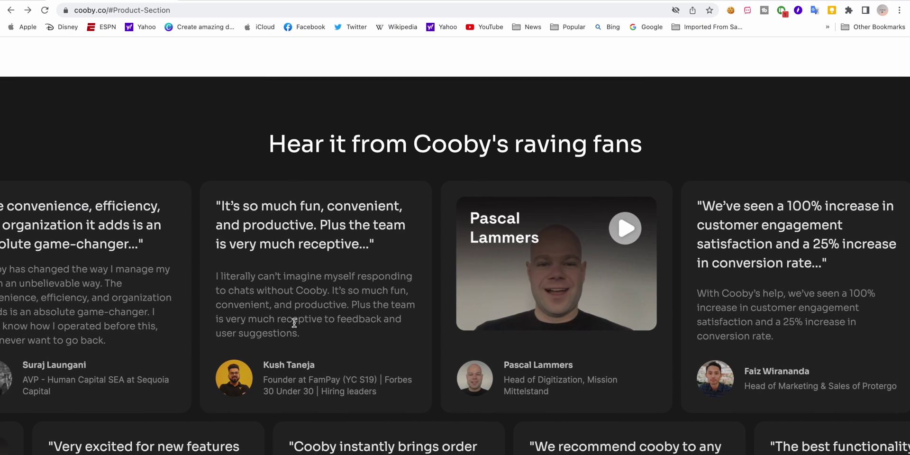
scroll(294, 323, down, 3)
scroll(294, 323, down, 5)
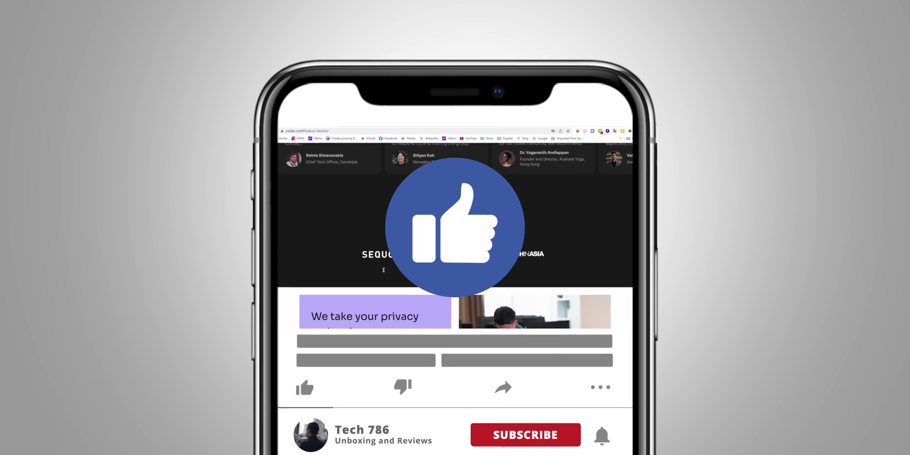
scroll(385, 271, down, 5)
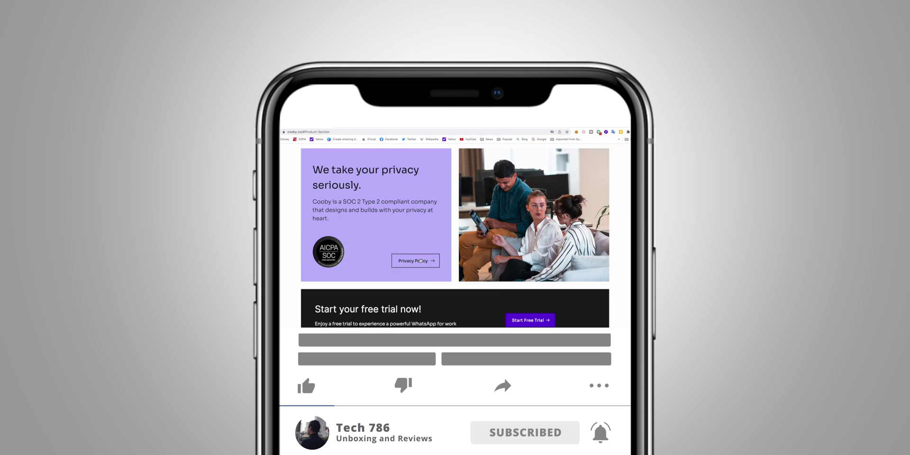